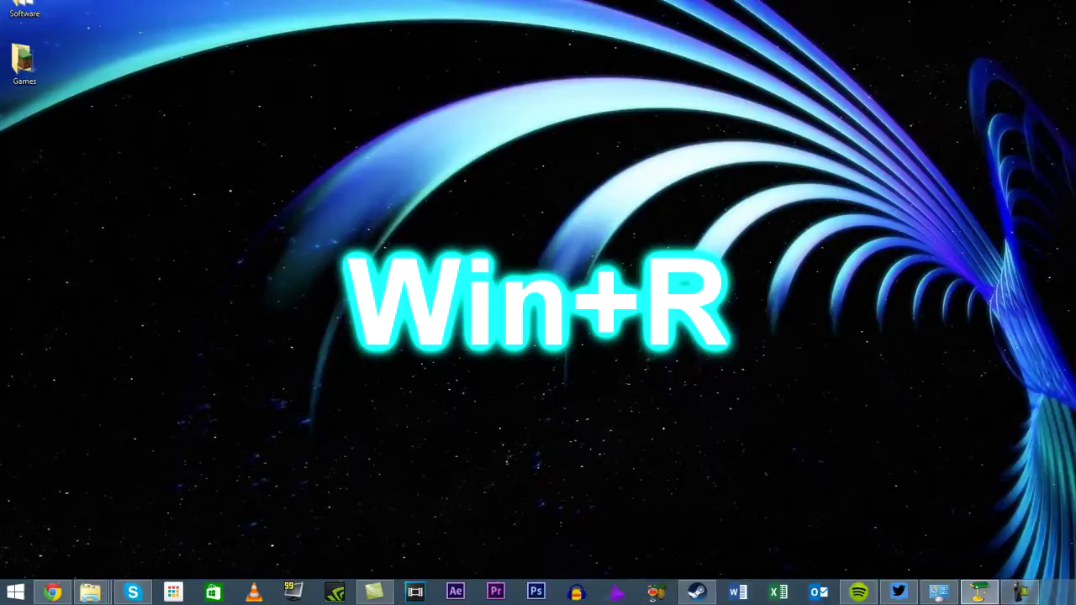
Launch Registry Editor by running regedit from the Run dialog
{"action": "key", "text": "super+r"}
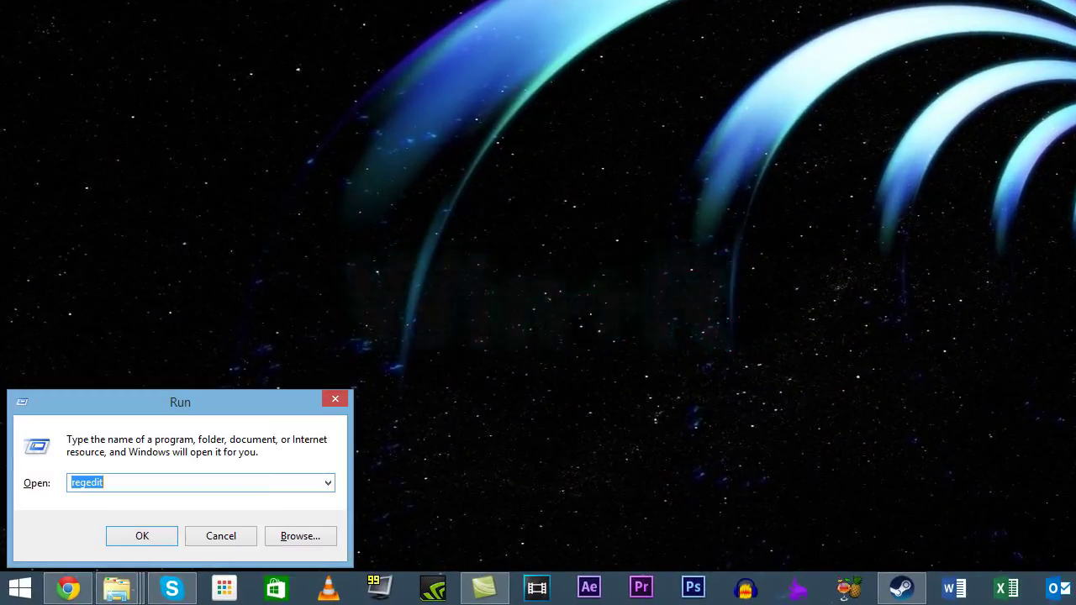
{"action": "key", "text": "Return"}
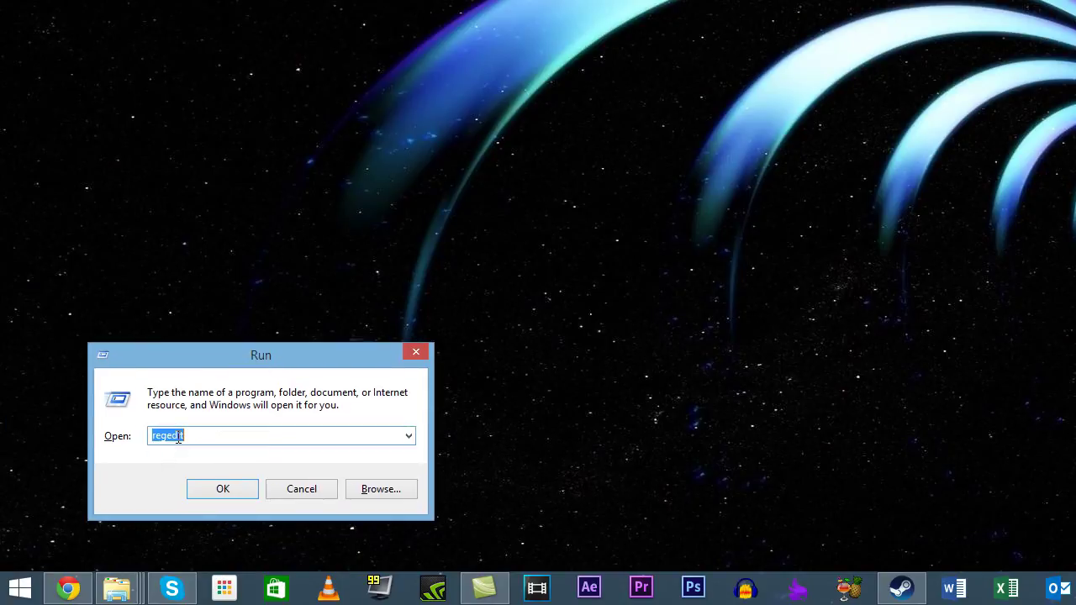
{"action": "left_click", "coordinate": [193, 493]}
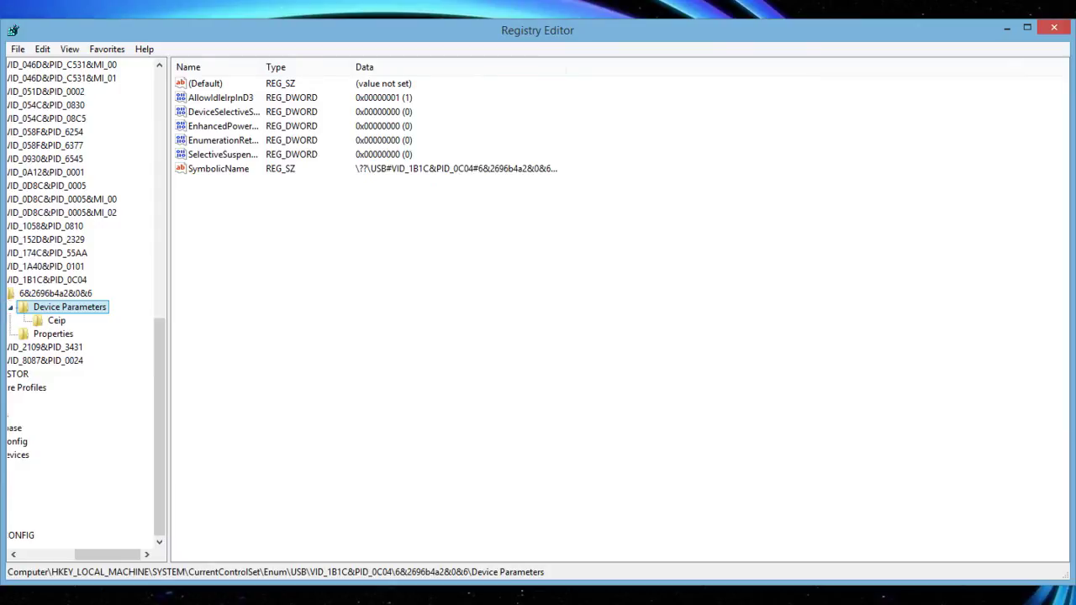
Expand HKEY_LOCAL_MACHINE down to SYSTEM\CurrentControlSet in the registry tree
{"action": "left_click_drag", "start_coordinate": [156, 331], "coordinate": [163, 174]}
{"action": "left_click_drag", "start_coordinate": [86, 555], "coordinate": [31, 556]}
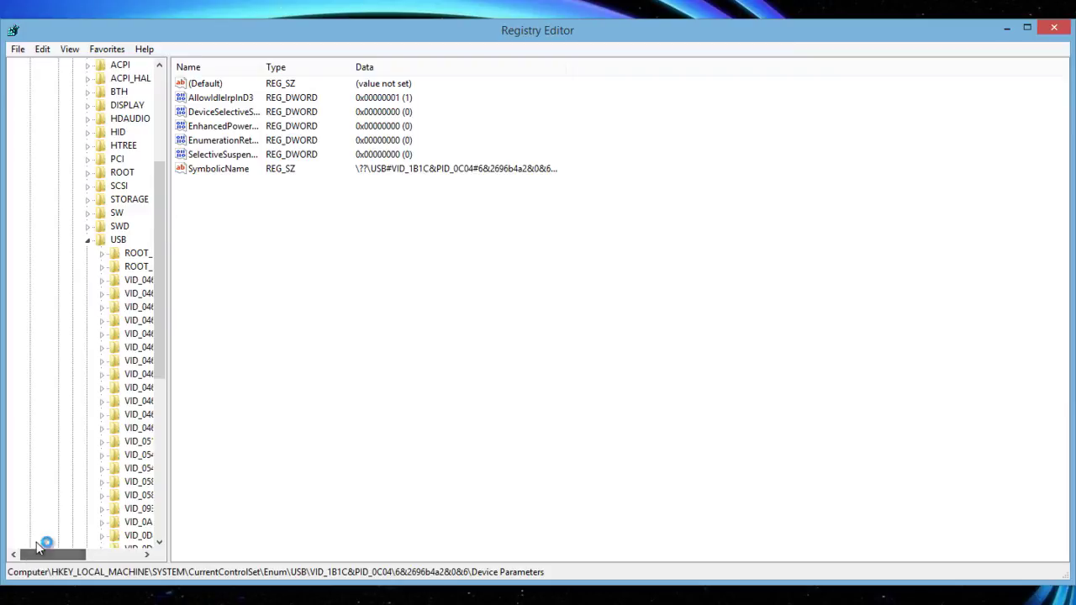
{"action": "left_click_drag", "start_coordinate": [154, 210], "coordinate": [156, 130]}
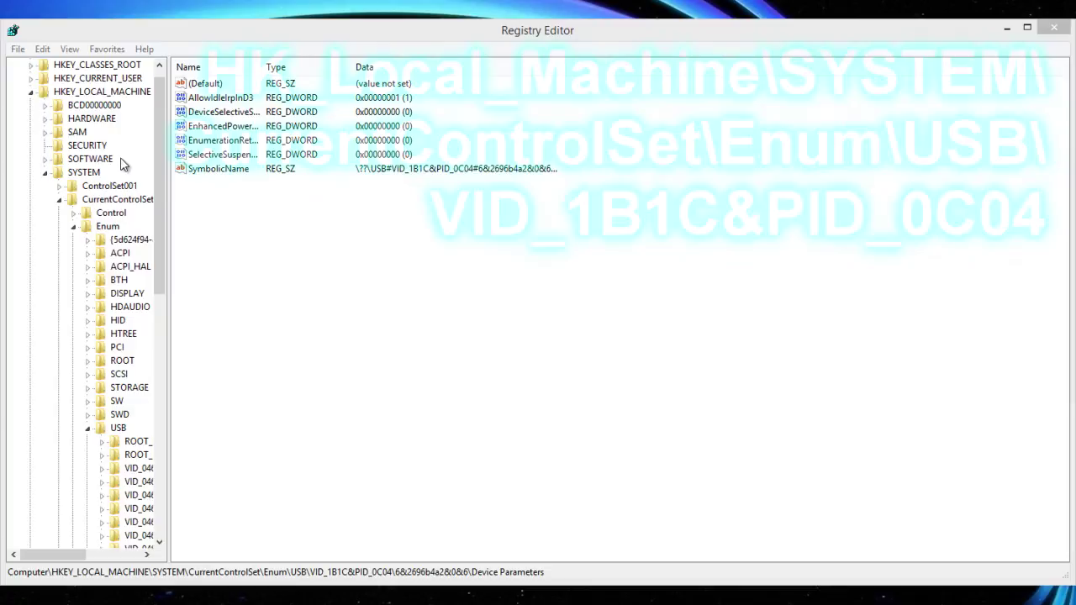
{"action": "scroll", "coordinate": [166, 157], "scroll_direction": "up", "scroll_amount": 1}
{"action": "left_click", "coordinate": [110, 105]}
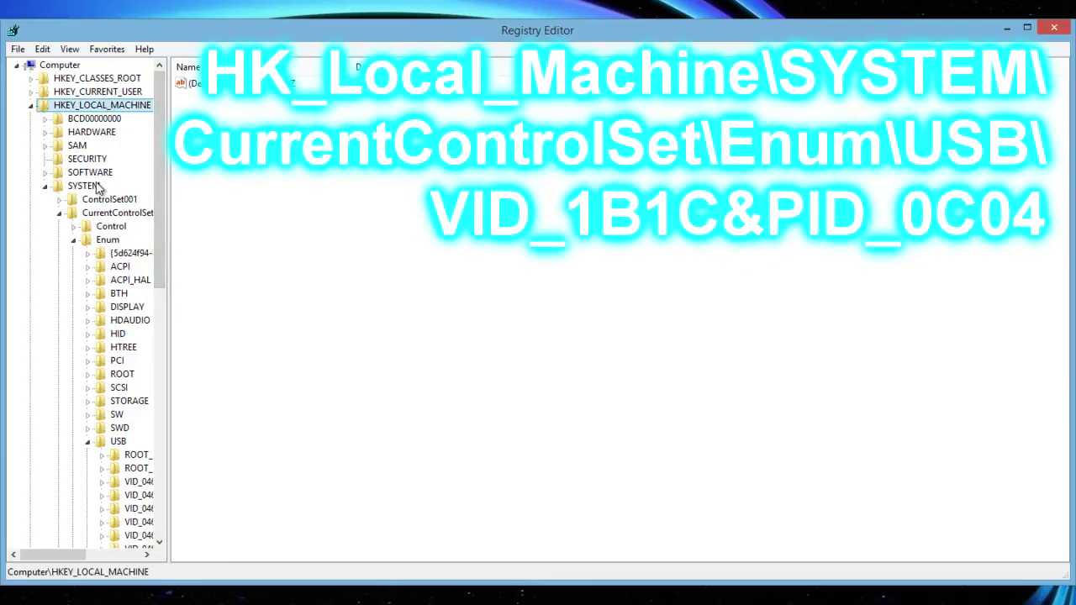
{"action": "left_click", "coordinate": [113, 212]}
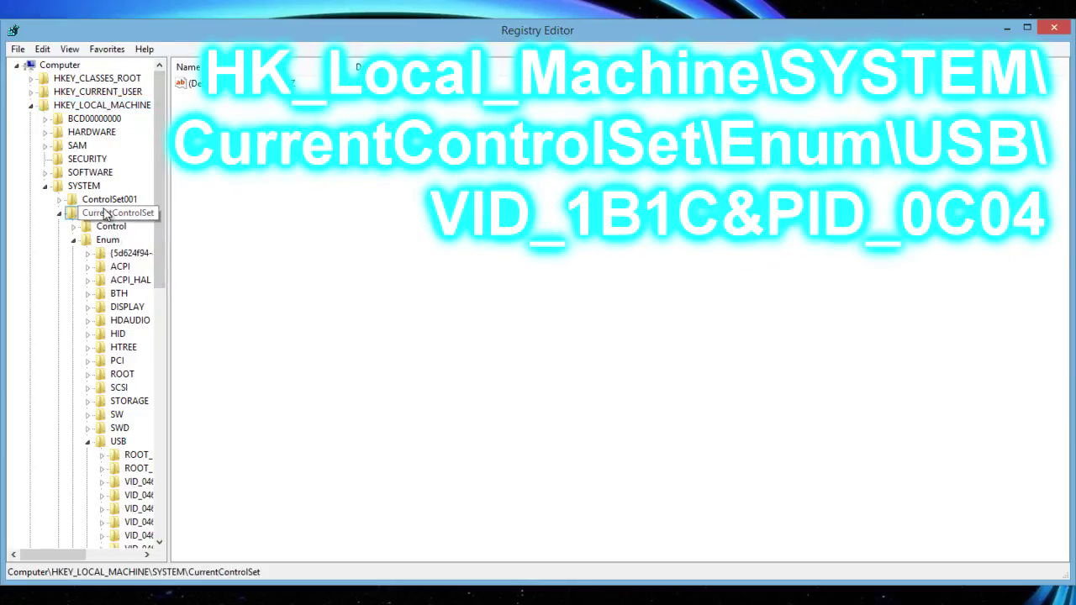
{"action": "left_click", "coordinate": [94, 187]}
{"action": "left_click", "coordinate": [90, 213]}
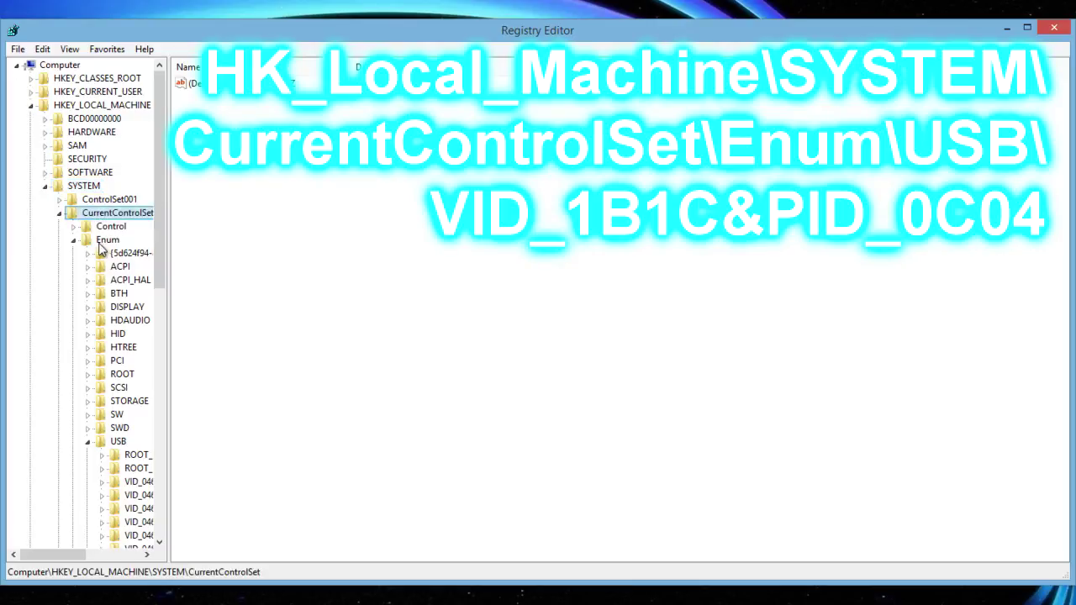
Expand Enum and USB, then select the VID_1B1C&PID_0C04 device key
{"action": "left_click", "coordinate": [104, 242]}
{"action": "left_click", "coordinate": [118, 440]}
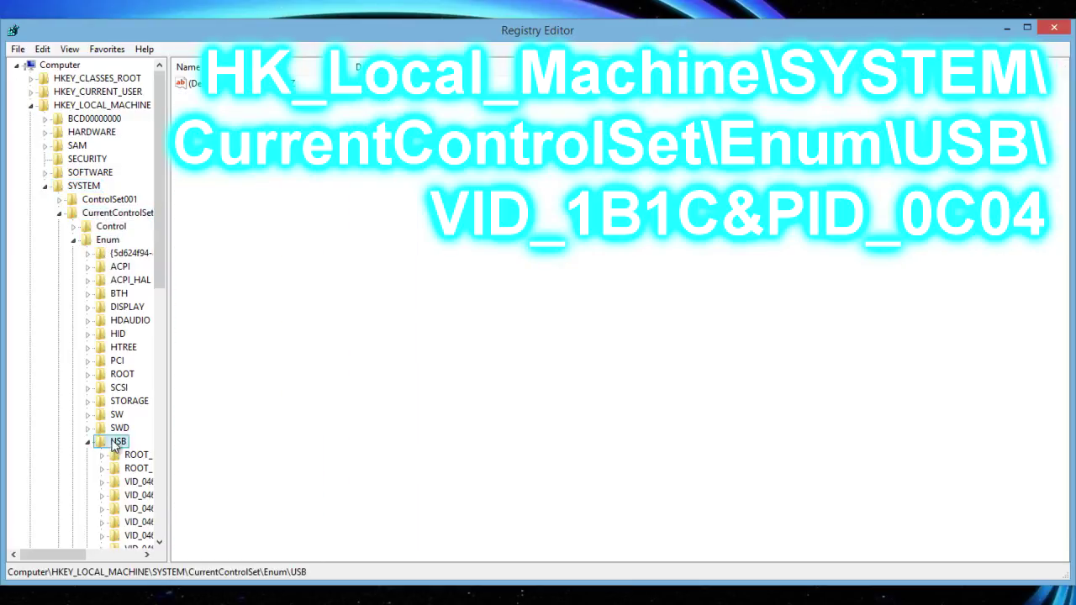
{"action": "scroll", "coordinate": [126, 336], "scroll_direction": "down", "scroll_amount": 3}
{"action": "left_click", "coordinate": [102, 415]}
{"action": "left_click", "coordinate": [115, 428]}
{"action": "left_click", "coordinate": [130, 441]}
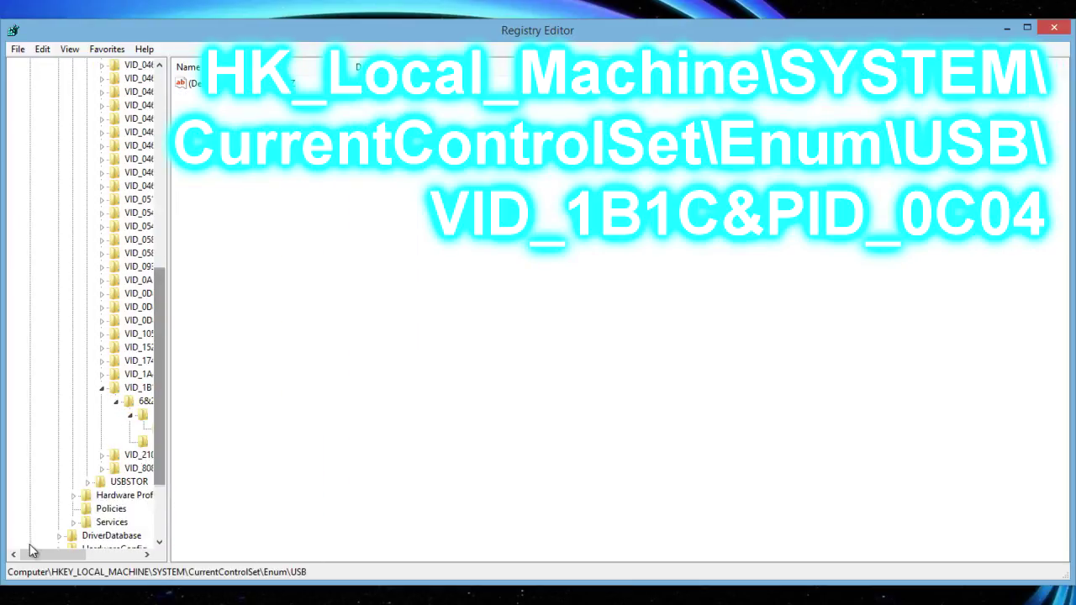
{"action": "left_click_drag", "start_coordinate": [51, 555], "coordinate": [90, 555]}
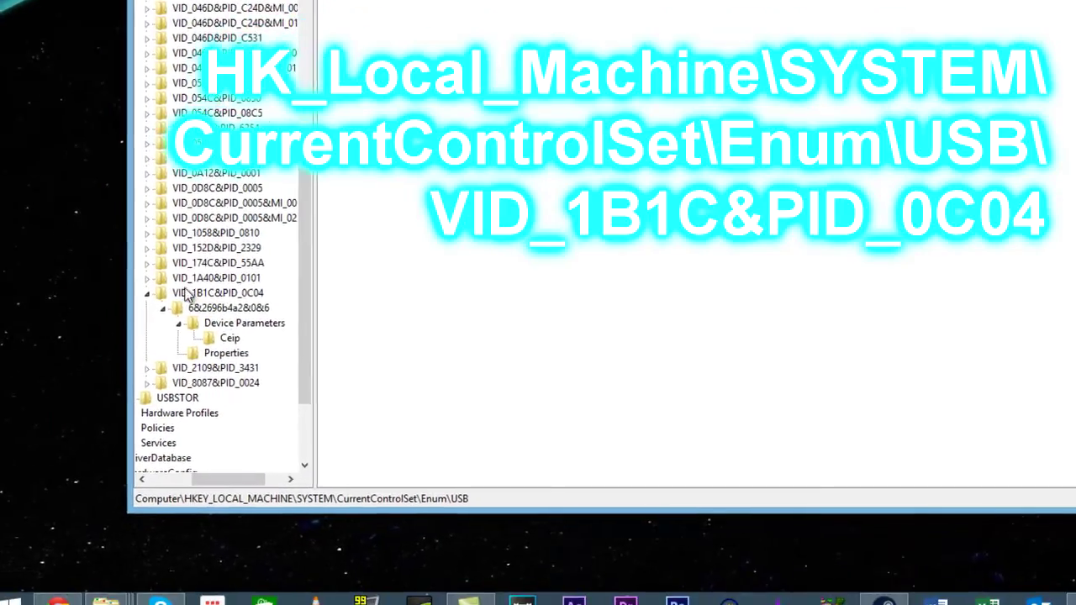
{"action": "left_click", "coordinate": [99, 373]}
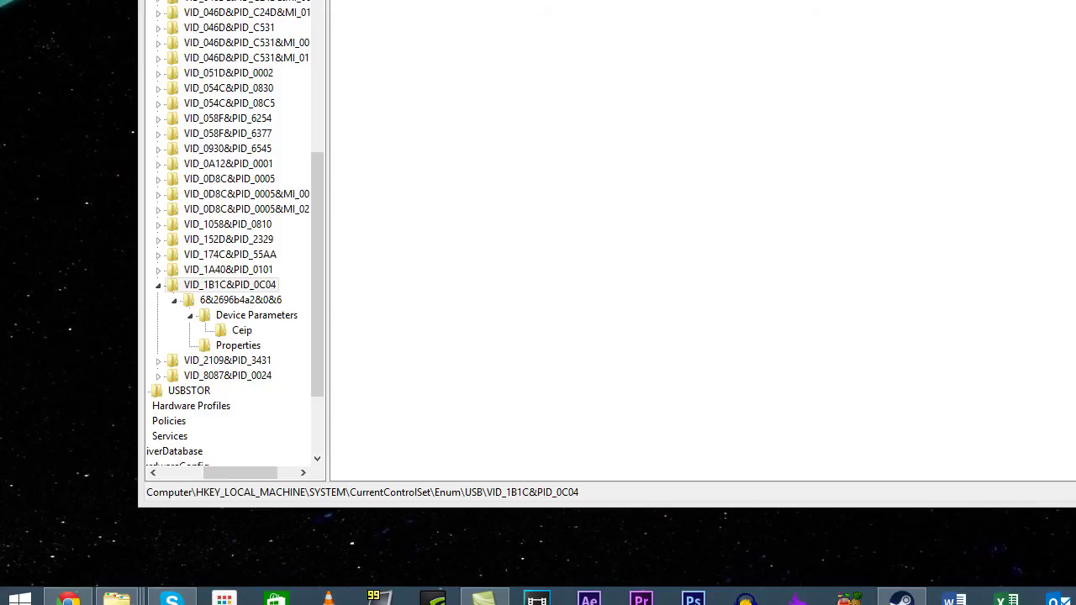
Select the Device Parameters key under instance 6&2696b4a2&0&6 to list AllowIdleIrpInD3 and SymbolicName
{"action": "left_click", "coordinate": [223, 303]}
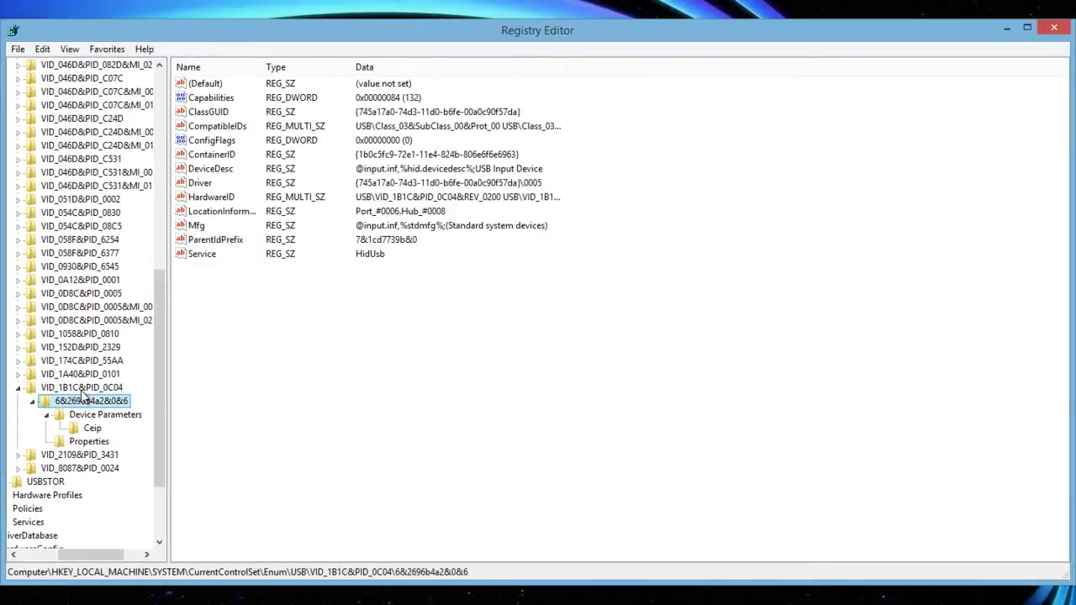
{"action": "left_click", "coordinate": [84, 389]}
{"action": "left_click", "coordinate": [19, 388]}
{"action": "left_click", "coordinate": [20, 388]}
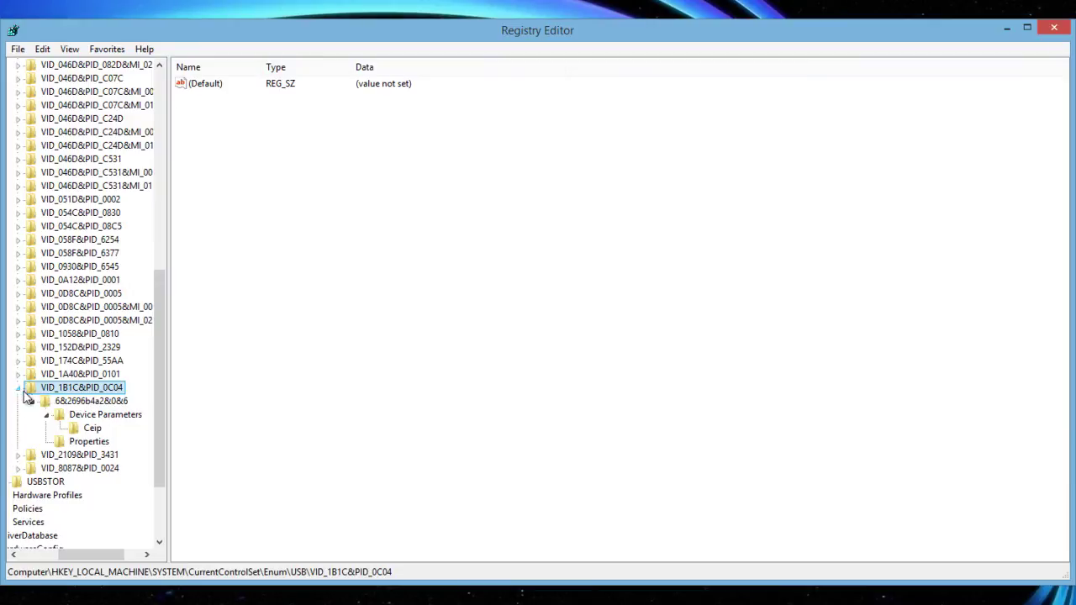
{"action": "left_click", "coordinate": [88, 415]}
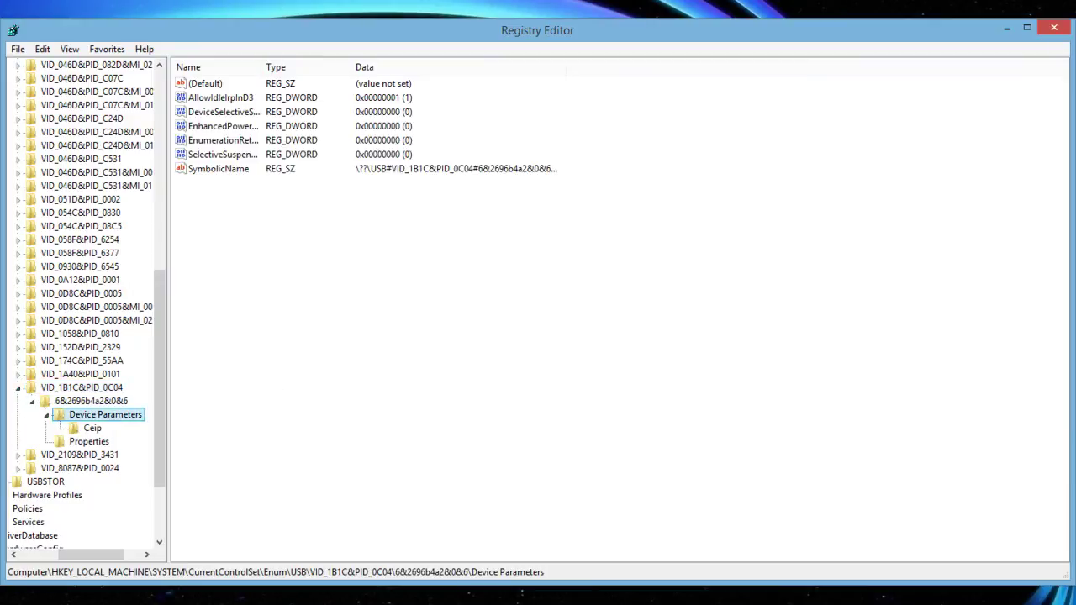
{"action": "scroll", "coordinate": [84, 302], "scroll_direction": "down", "scroll_amount": 1}
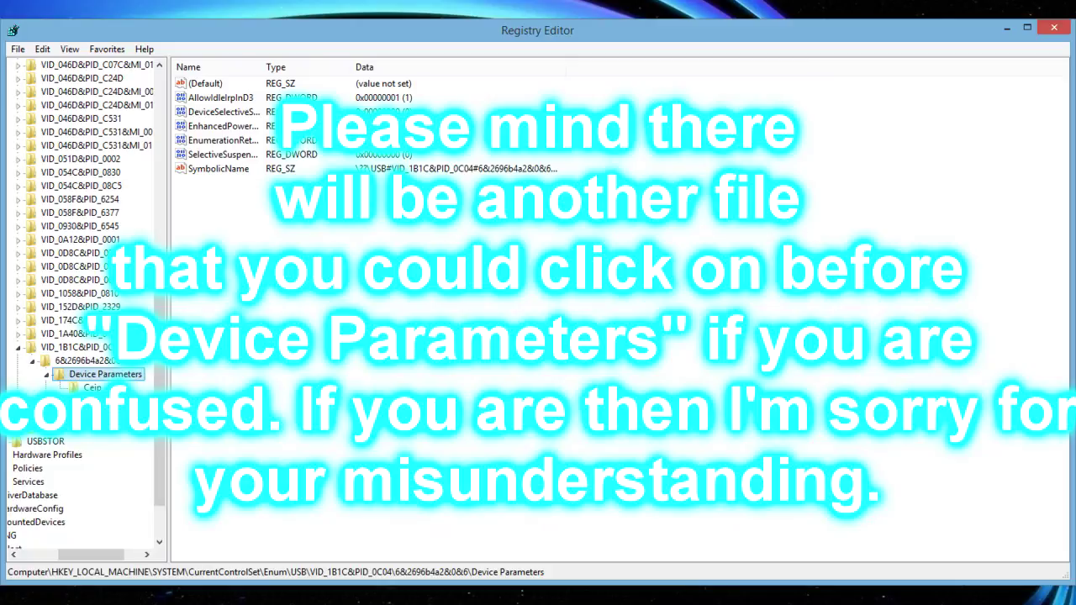
{"action": "scroll", "coordinate": [84, 303], "scroll_direction": "up", "scroll_amount": 1}
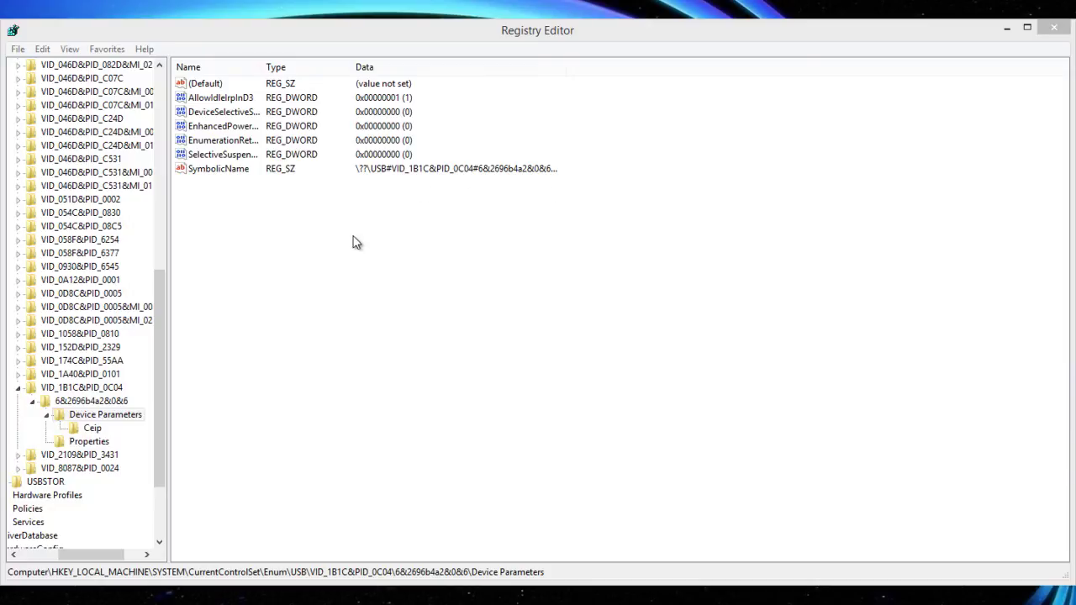
Confirm SelectiveSuspendEnabled holds 0 in its edit dialog, leaving it unchanged
{"action": "left_click", "coordinate": [220, 99]}
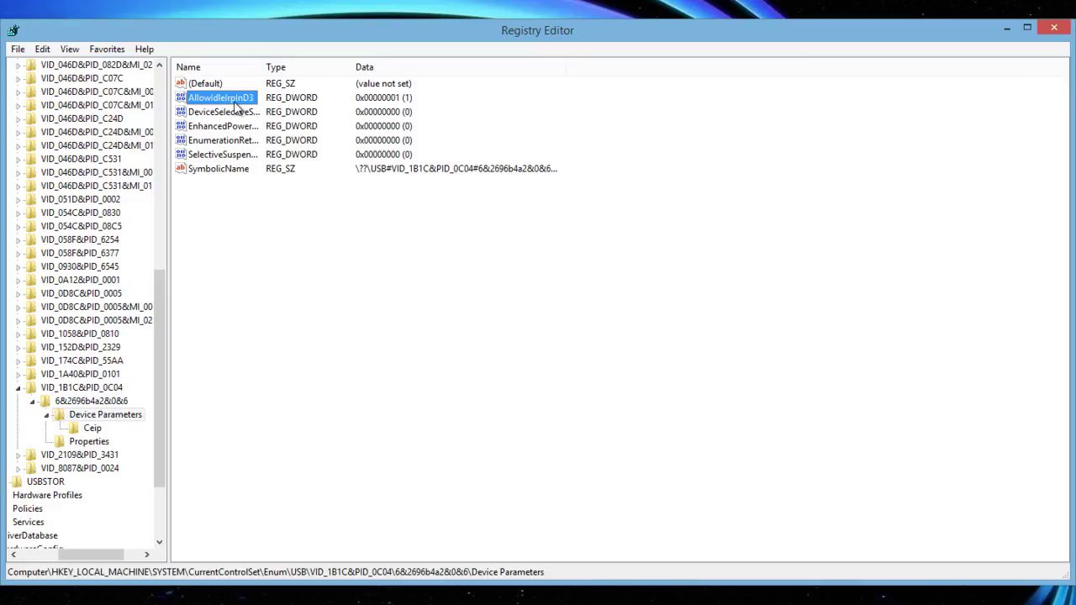
{"action": "left_click", "coordinate": [242, 114]}
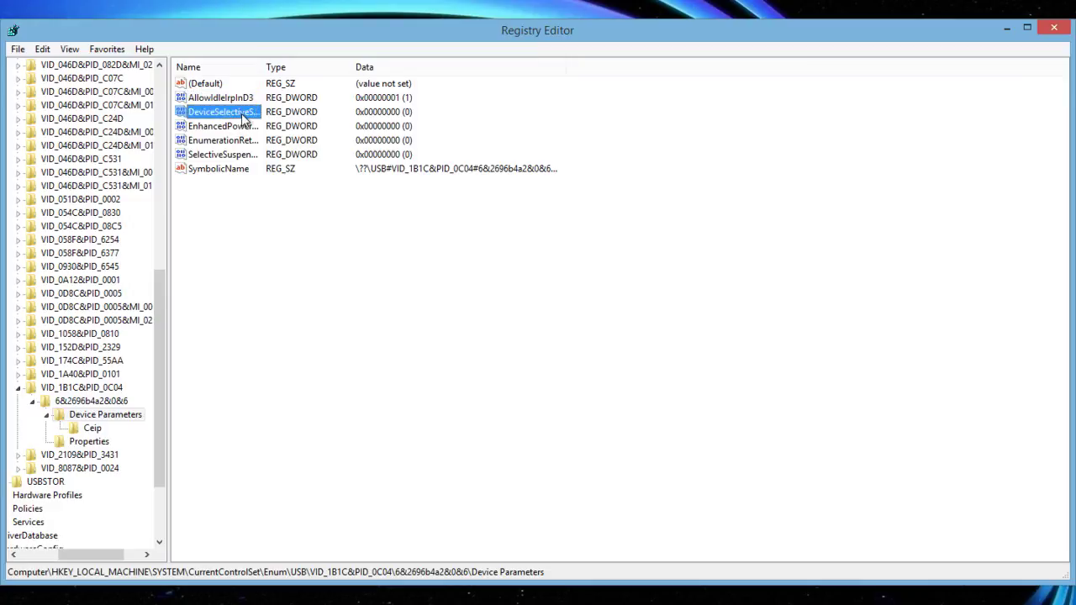
{"action": "left_click", "coordinate": [243, 128]}
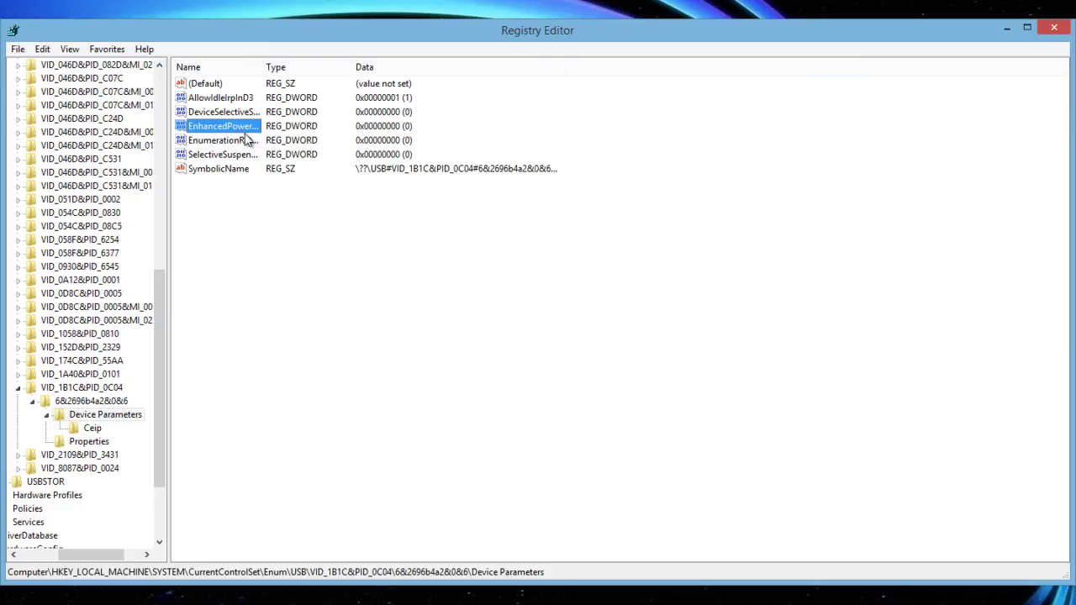
{"action": "left_click", "coordinate": [243, 156]}
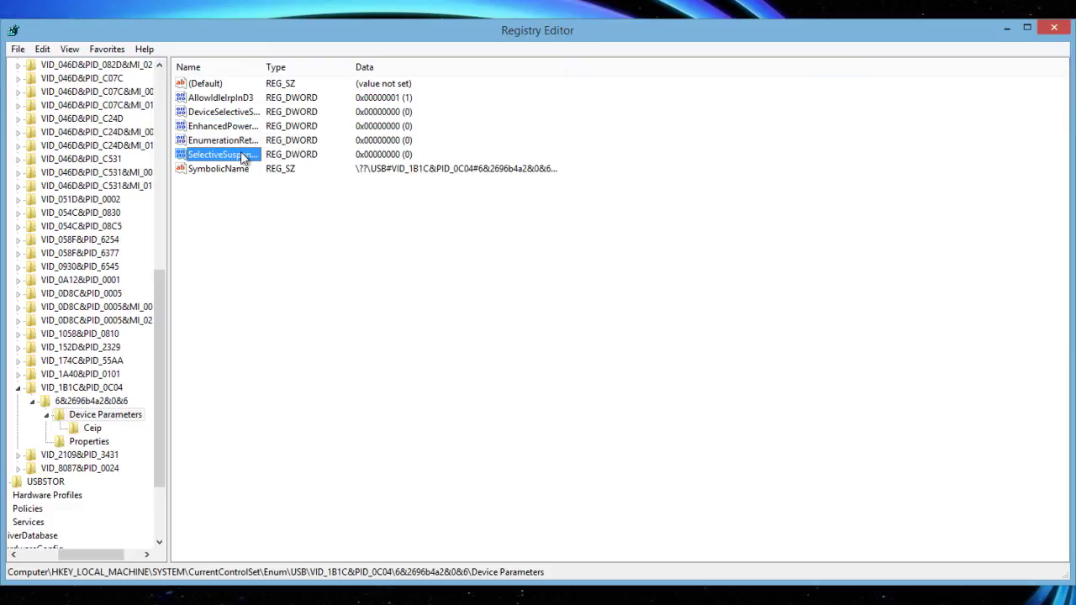
{"action": "right_click", "coordinate": [242, 156]}
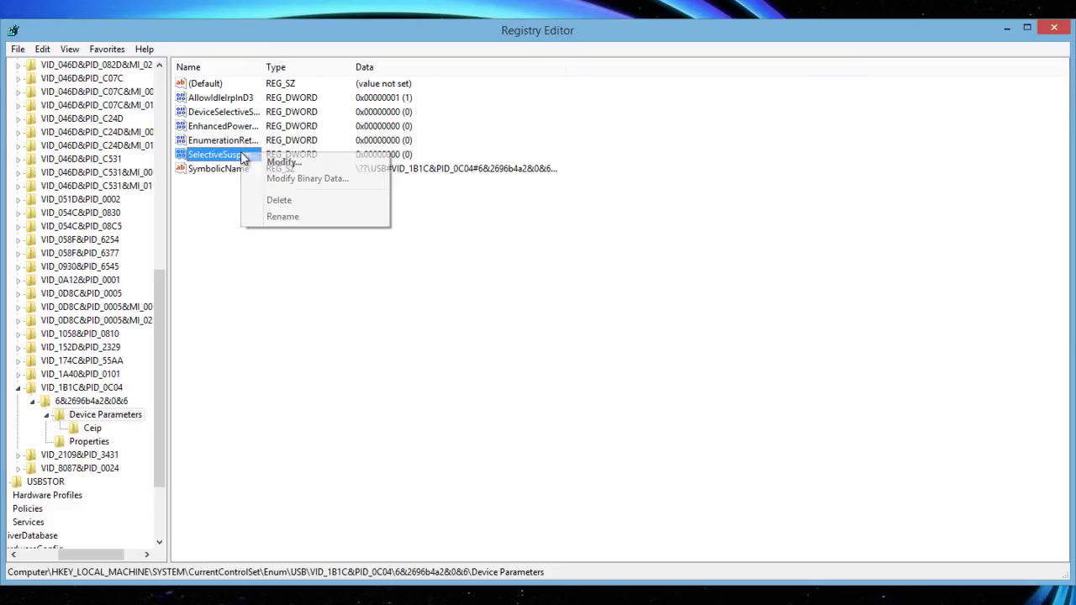
{"action": "left_click", "coordinate": [261, 163]}
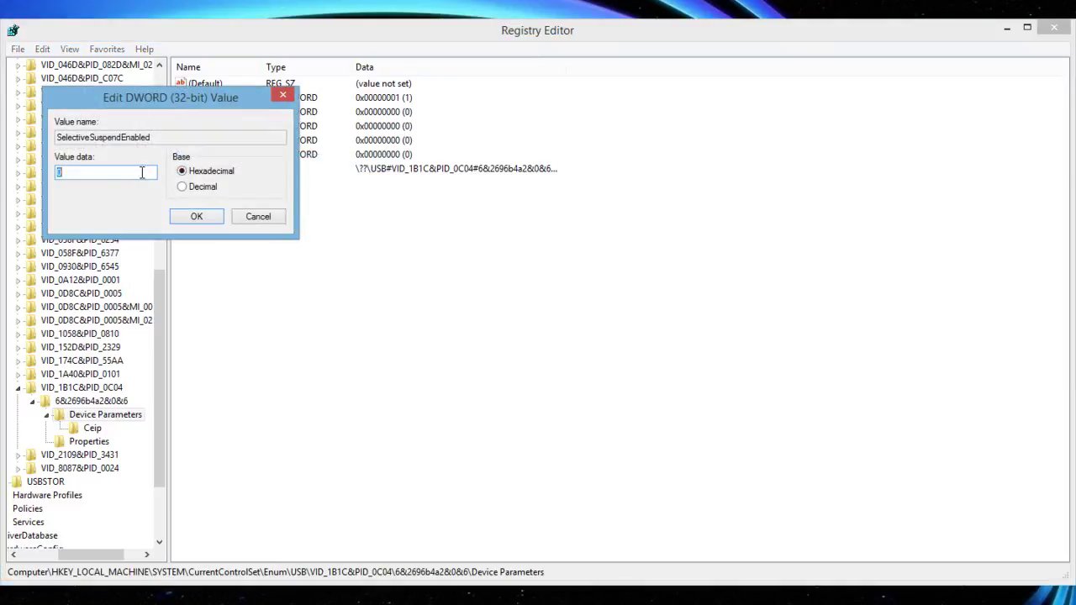
{"action": "left_click", "coordinate": [196, 216]}
Confirm EnumerationRetryCount, EnhancedPowerManagementEnabled and DeviceSelectiveSuspended are already 0
{"action": "right_click", "coordinate": [216, 141]}
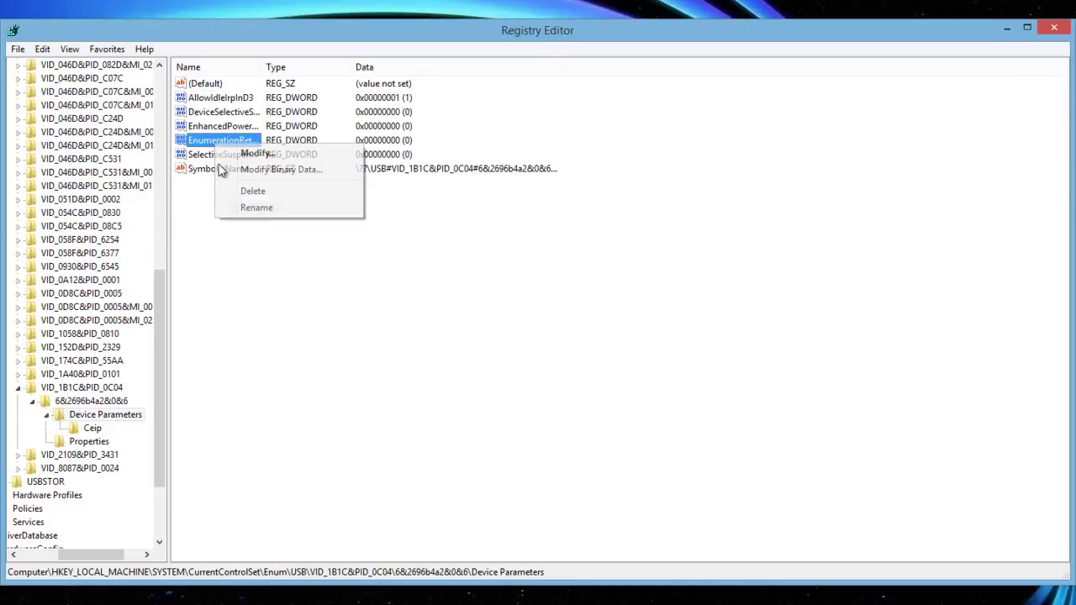
{"action": "left_click", "coordinate": [260, 152]}
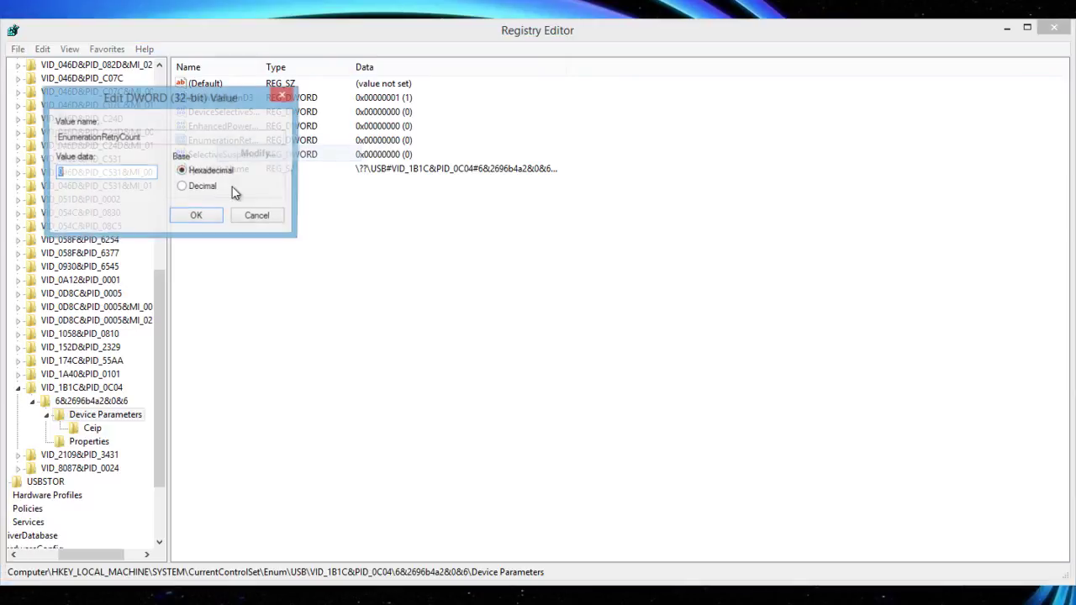
{"action": "left_click", "coordinate": [278, 97]}
{"action": "right_click", "coordinate": [215, 127]}
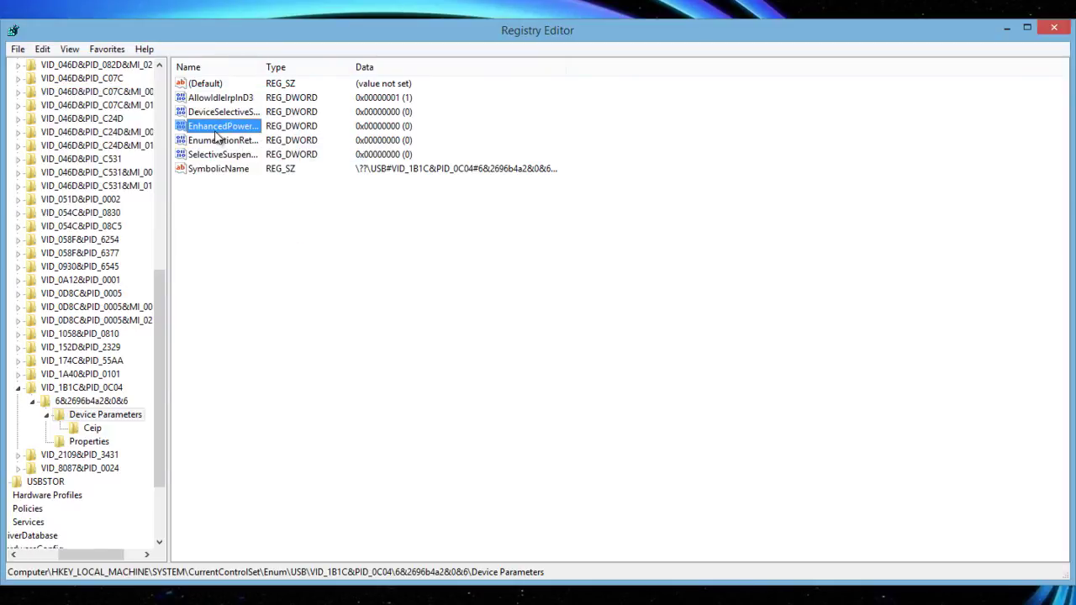
{"action": "left_click", "coordinate": [263, 143]}
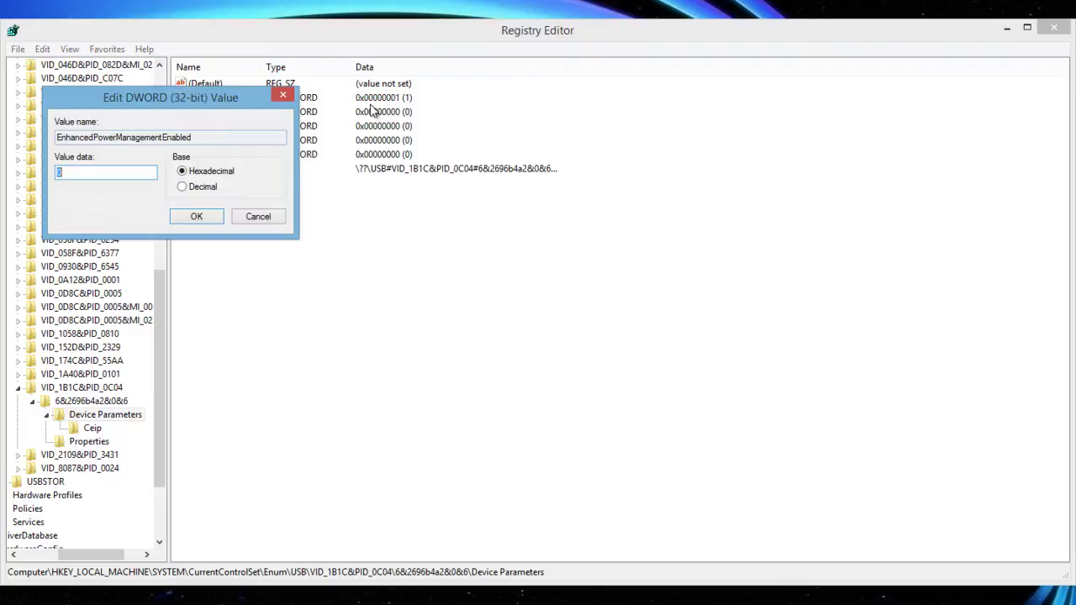
{"action": "left_click", "coordinate": [284, 96]}
{"action": "right_click", "coordinate": [244, 113]}
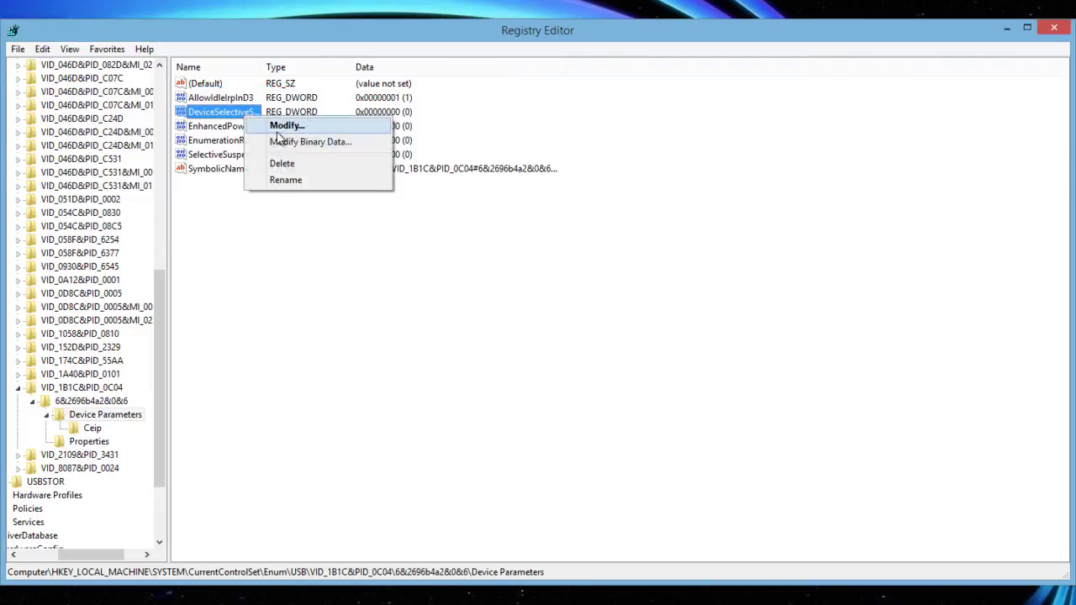
{"action": "left_click", "coordinate": [286, 125]}
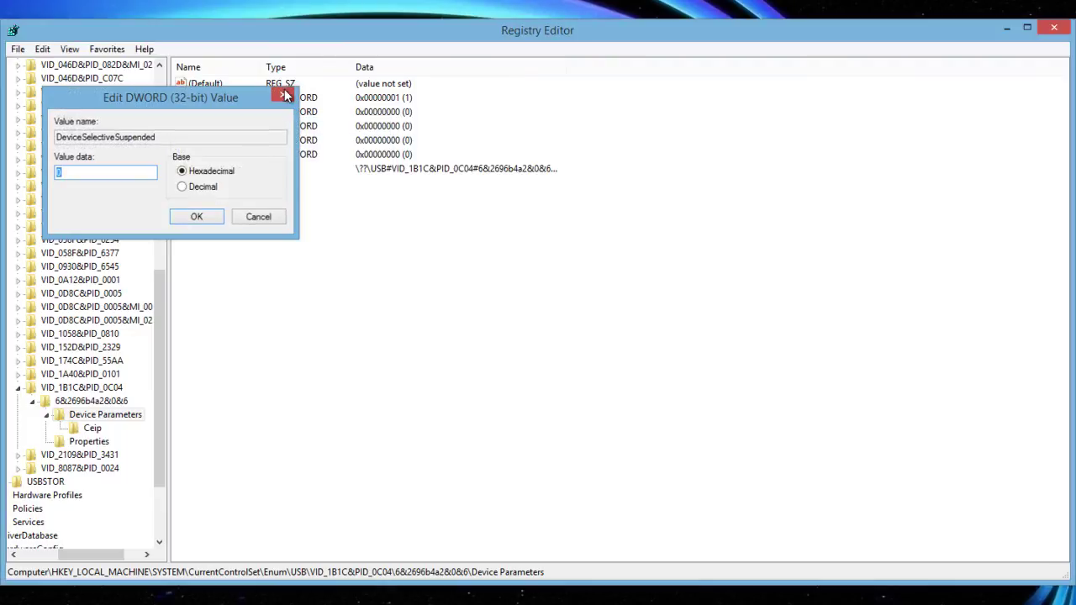
{"action": "left_click", "coordinate": [284, 94]}
Change AllowIdleIrpInD3's value data from 1 to 0
{"action": "right_click", "coordinate": [221, 101]}
{"action": "left_click", "coordinate": [252, 111]}
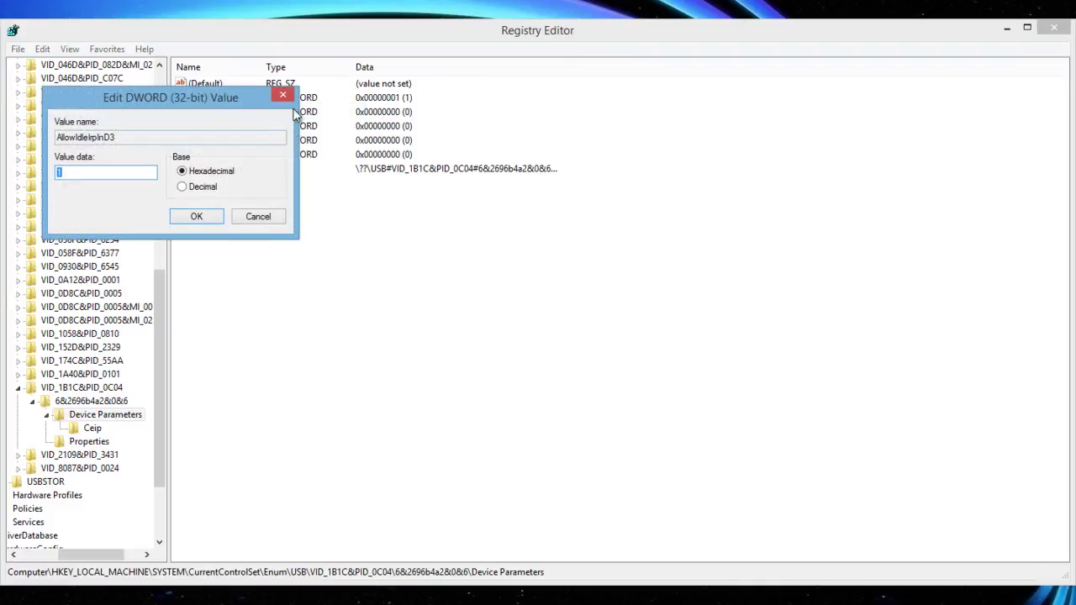
{"action": "type", "text": "0"}
{"action": "left_click", "coordinate": [190, 220]}
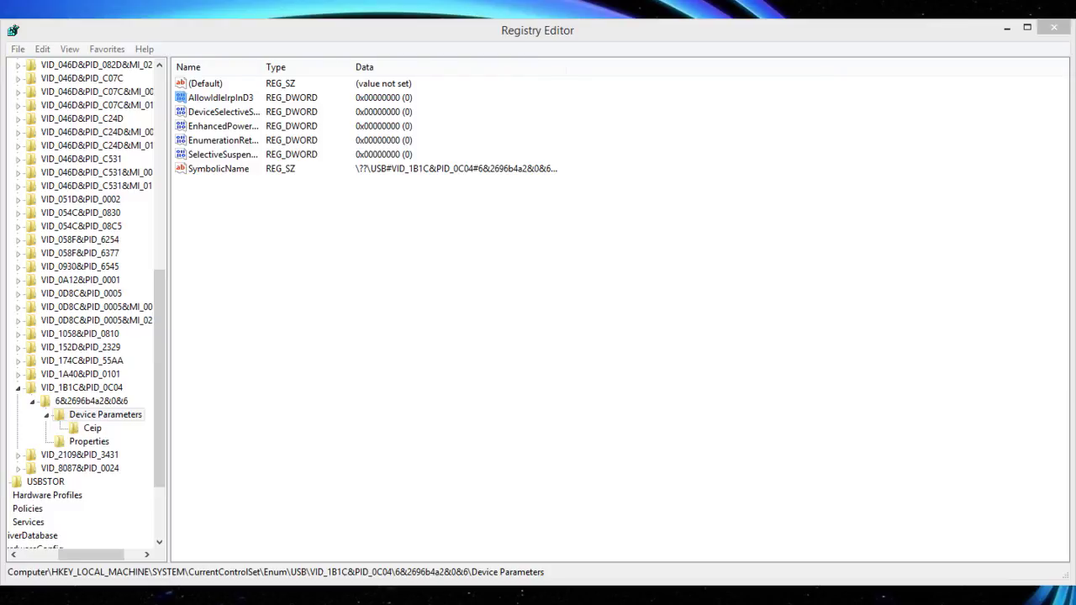
Inspect the Ceip key's DeviceInformation value, then dismiss the Properties key access error
{"action": "left_click", "coordinate": [90, 429]}
{"action": "right_click", "coordinate": [239, 100]}
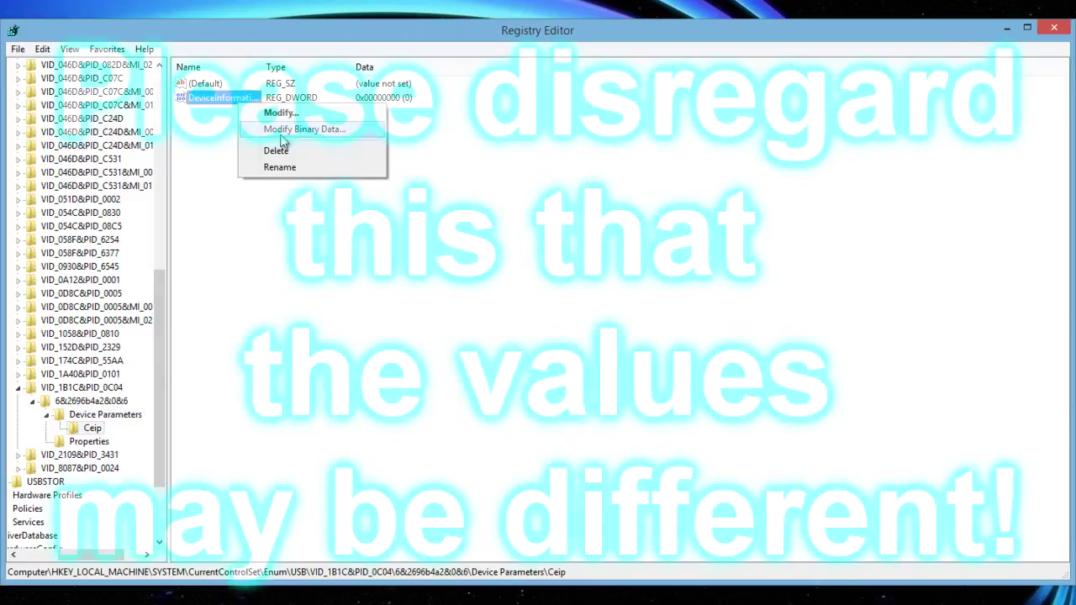
{"action": "left_click", "coordinate": [281, 112]}
{"action": "key", "text": "Escape"}
{"action": "left_click", "coordinate": [89, 442]}
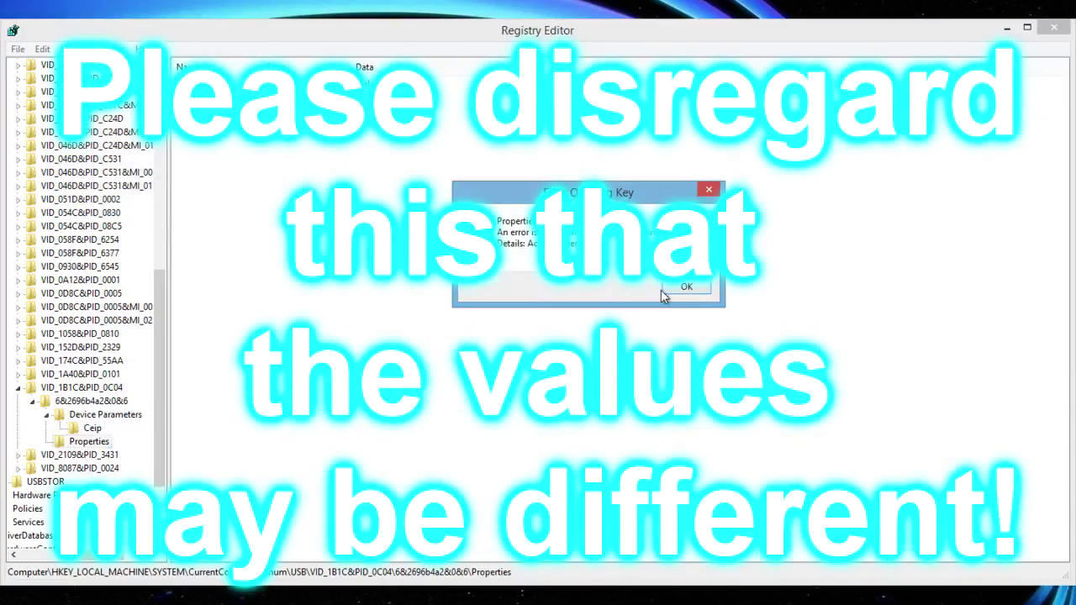
{"action": "left_click", "coordinate": [686, 287]}
Select the device instance key and inspect several of its values without changes
{"action": "left_click", "coordinate": [91, 401]}
{"action": "right_click", "coordinate": [200, 84]}
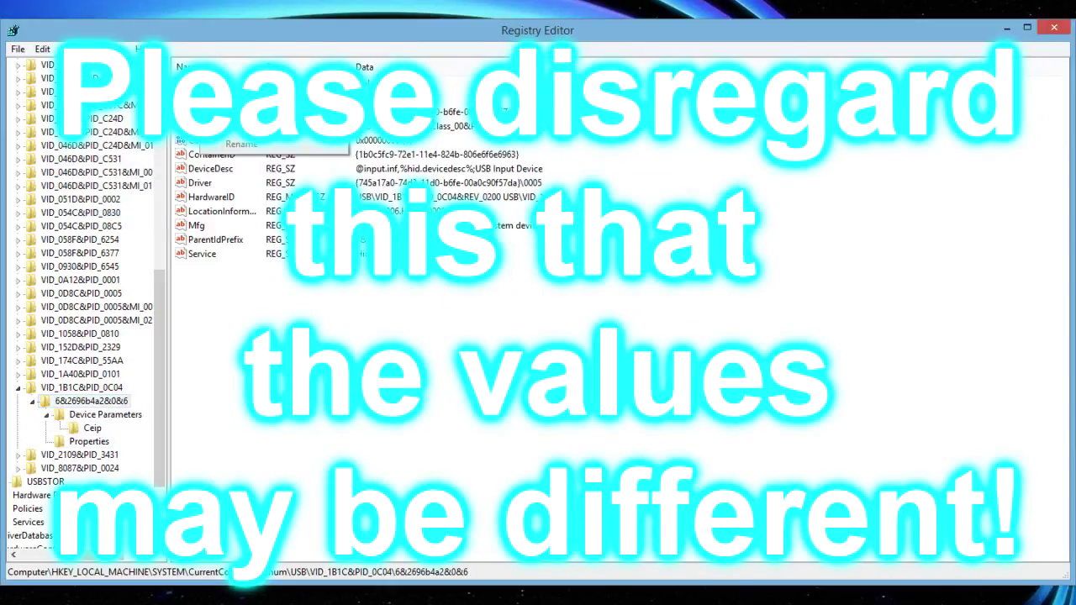
{"action": "left_click", "coordinate": [227, 93]}
{"action": "key", "text": "Escape"}
{"action": "double_click", "coordinate": [215, 205]}
{"action": "key", "text": "Escape"}
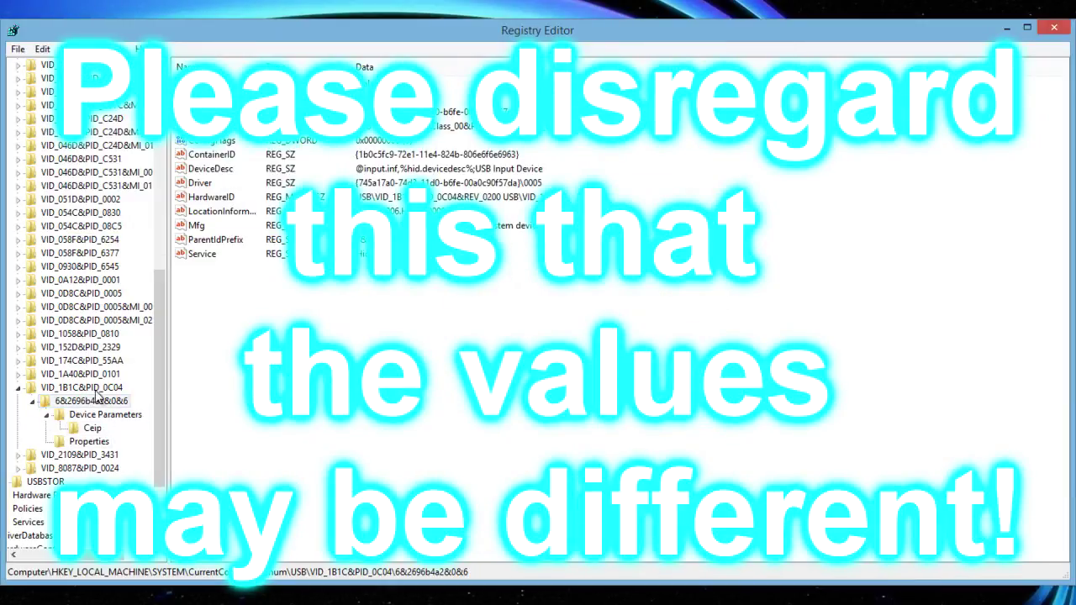
{"action": "double_click", "coordinate": [210, 126]}
{"action": "key", "text": "Escape"}
{"action": "double_click", "coordinate": [210, 140]}
{"action": "key", "text": "Escape"}
Inspect the ContainerID, HardwareID and ParentIdPrefix values, closing each unchanged
{"action": "right_click", "coordinate": [225, 158]}
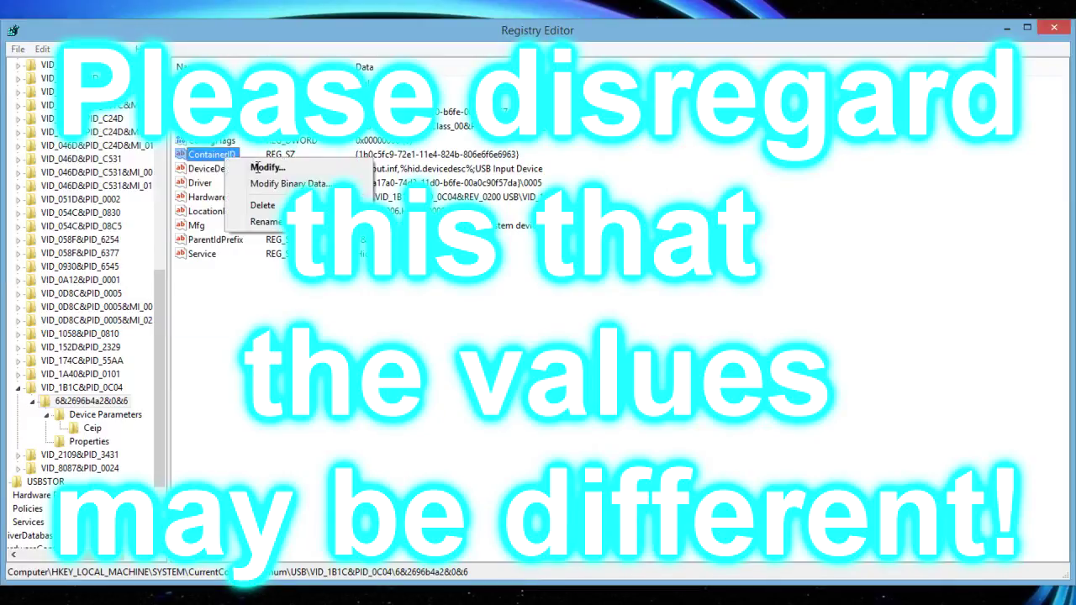
{"action": "left_click", "coordinate": [256, 168]}
{"action": "key", "text": "Escape"}
{"action": "right_click", "coordinate": [220, 200]}
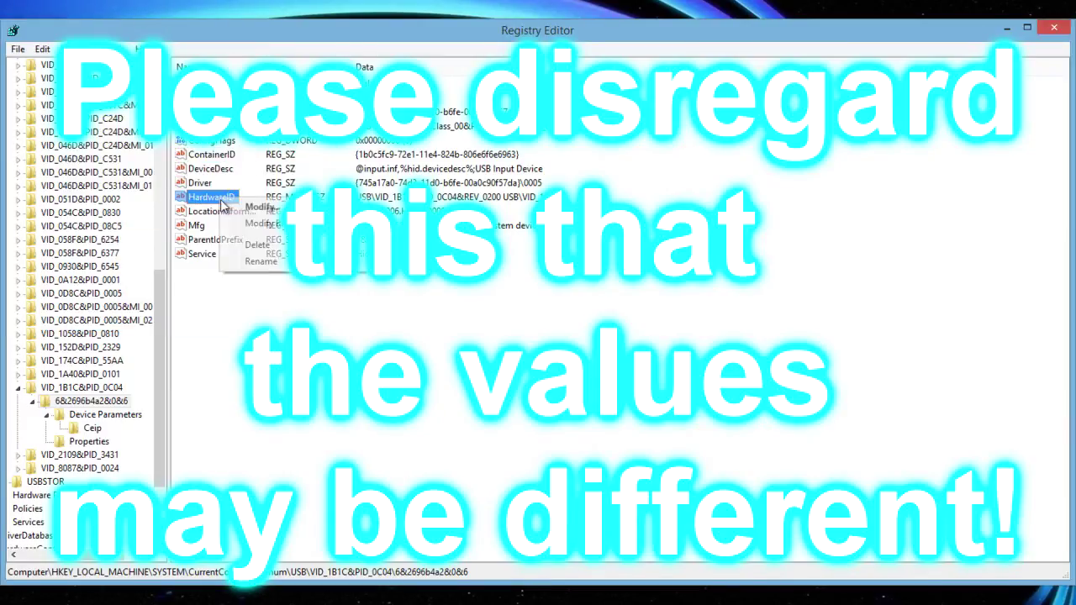
{"action": "left_click", "coordinate": [257, 207]}
{"action": "key", "text": "Escape"}
{"action": "right_click", "coordinate": [225, 238]}
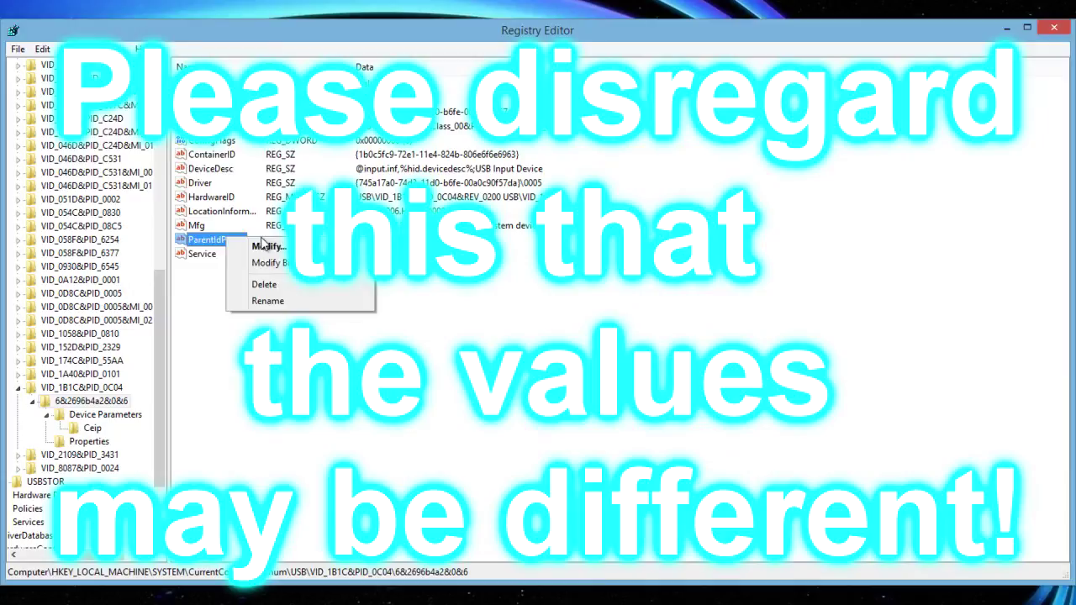
{"action": "left_click", "coordinate": [263, 245]}
{"action": "key", "text": "Escape"}
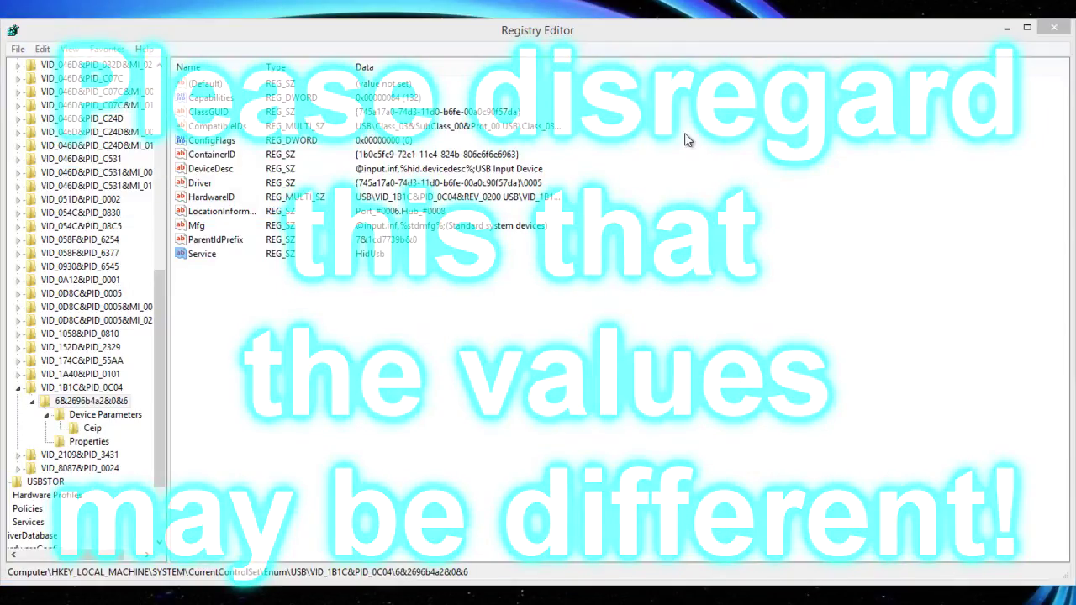
Collapse the VID_1B1C&PID_0C04, USB, CurrentControlSet and SYSTEM branches
{"action": "double_click", "coordinate": [84, 387]}
{"action": "scroll", "coordinate": [137, 294], "scroll_direction": "up", "scroll_amount": 7}
{"action": "left_click", "coordinate": [33, 280]}
{"action": "left_click_drag", "start_coordinate": [105, 554], "coordinate": [59, 562]}
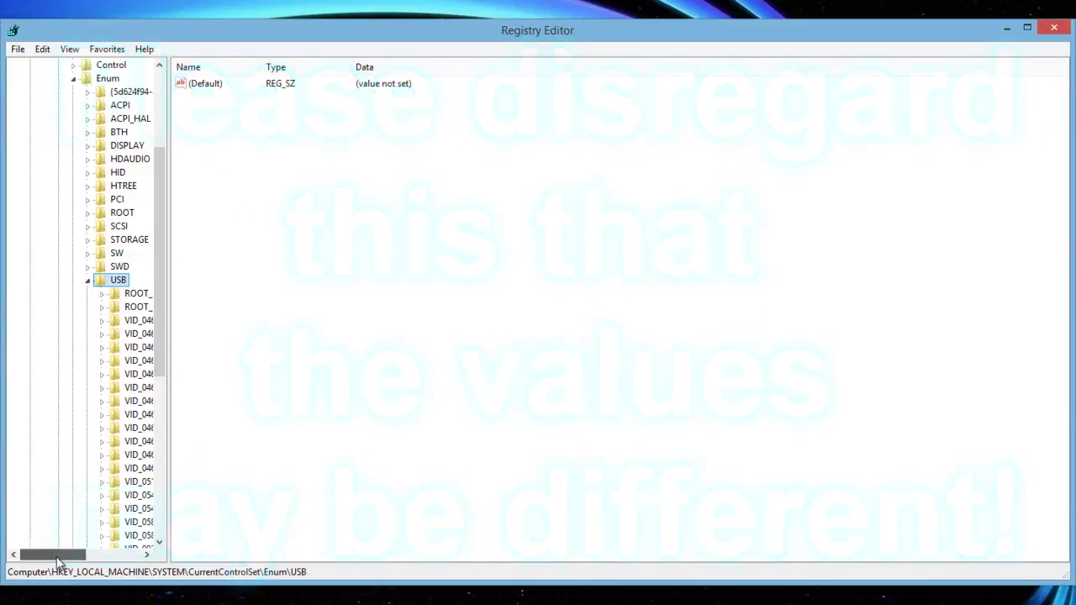
{"action": "left_click", "coordinate": [88, 280]}
{"action": "left_click", "coordinate": [60, 211]}
{"action": "left_click", "coordinate": [46, 186]}
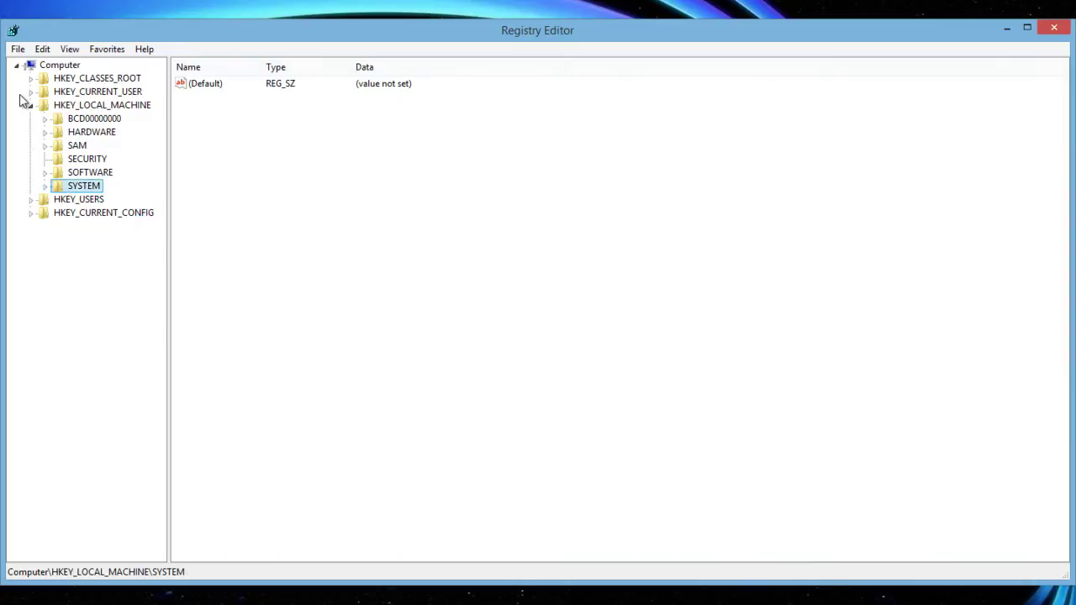
Collapse the HKEY_LOCAL_MACHINE hive in the registry tree
{"action": "left_click", "coordinate": [30, 105]}
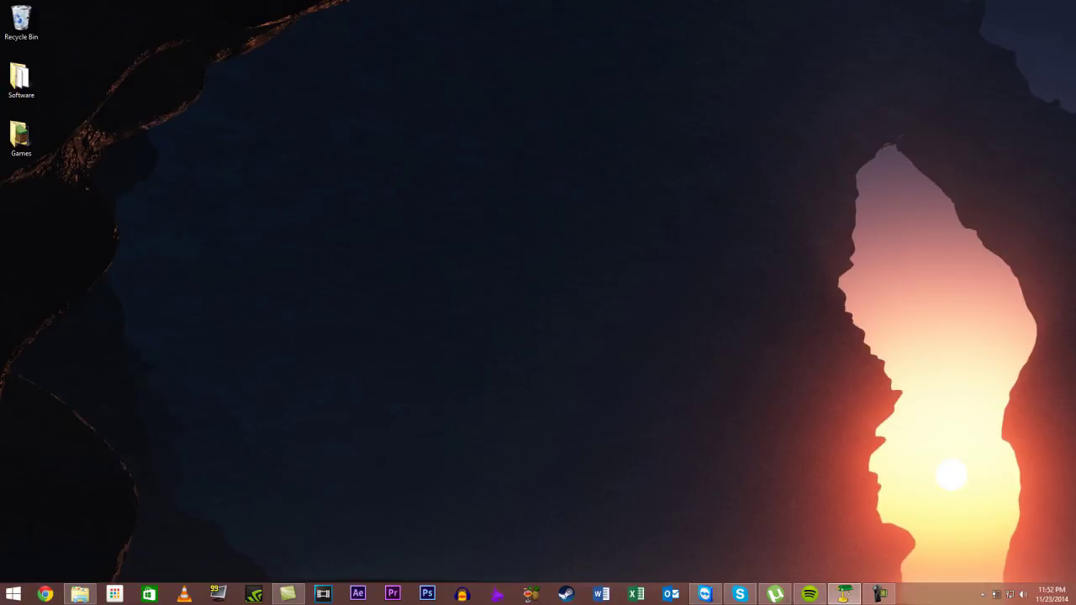
Show the Corsair Link window from its tray overflow icon
{"action": "left_click", "coordinate": [981, 594]}
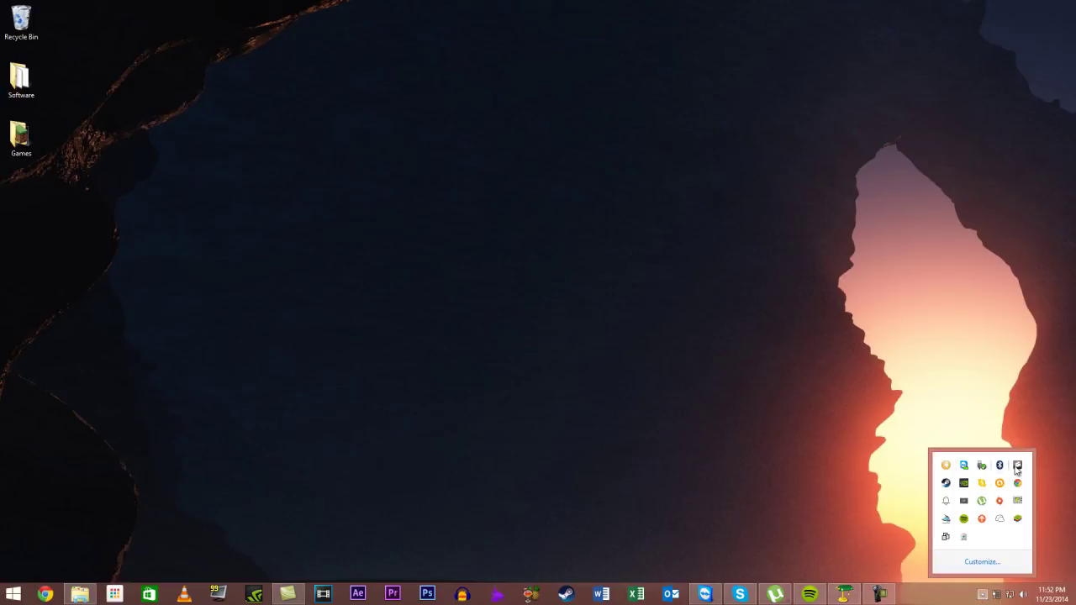
{"action": "right_click", "coordinate": [1017, 468]}
{"action": "left_click", "coordinate": [983, 433]}
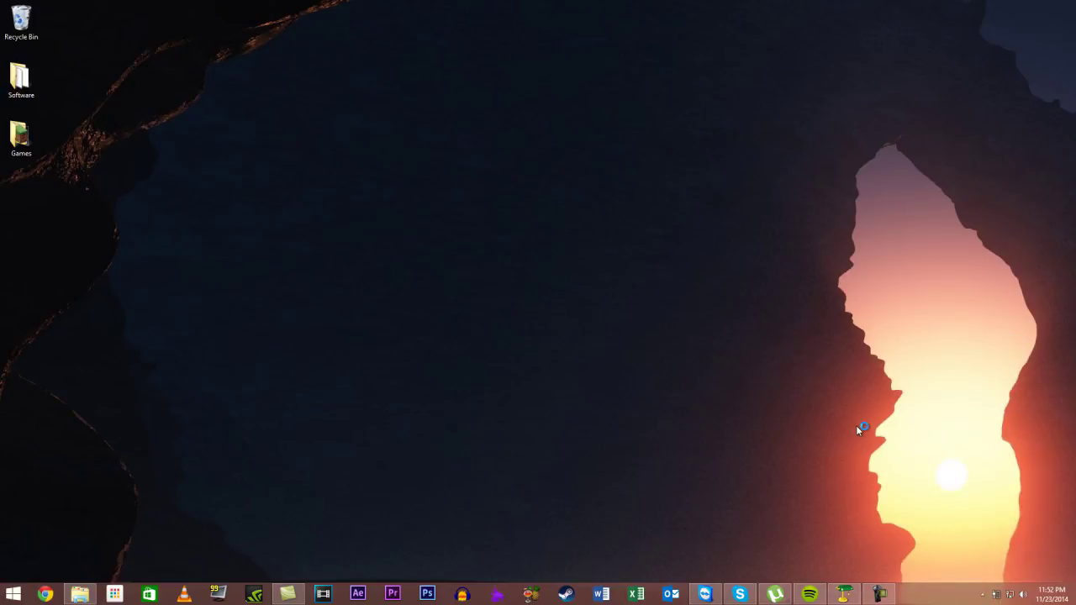